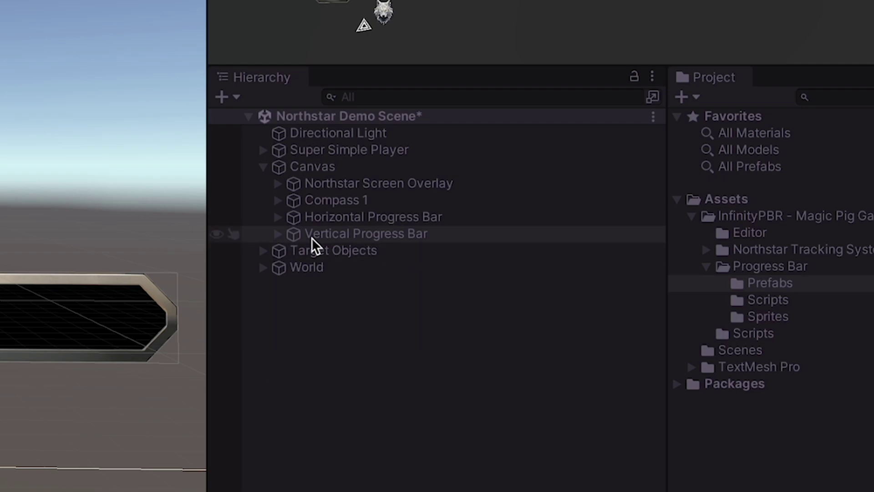
- Expand the Vertical Progress Bar in the hierarchy and select its Border child
left_click(279, 235)
left_click(292, 251)
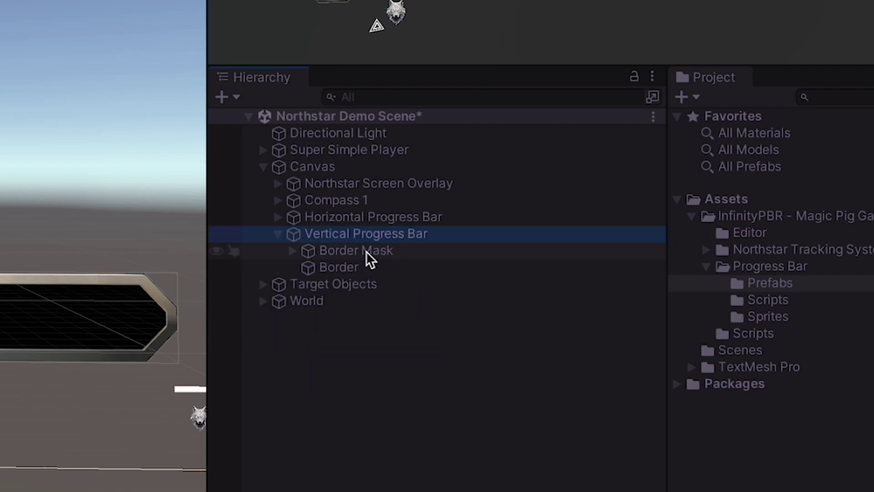
left_click(368, 255)
left_click(338, 269)
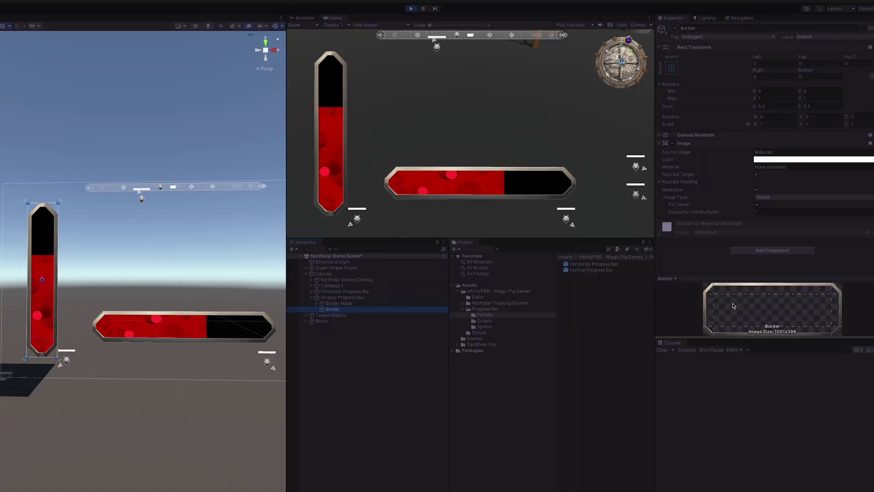
- Hide and re-show the Border, then select Border Mask to view its Mask component
left_click(675, 29)
left_click(674, 29)
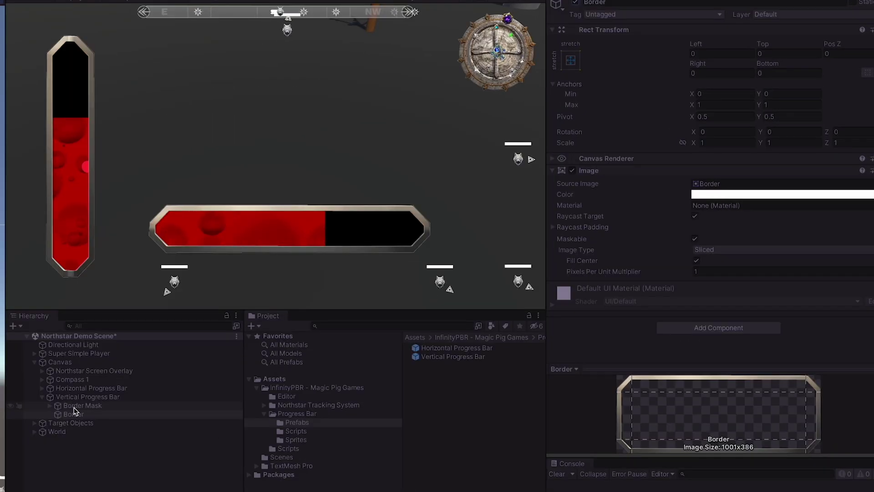
left_click(93, 404)
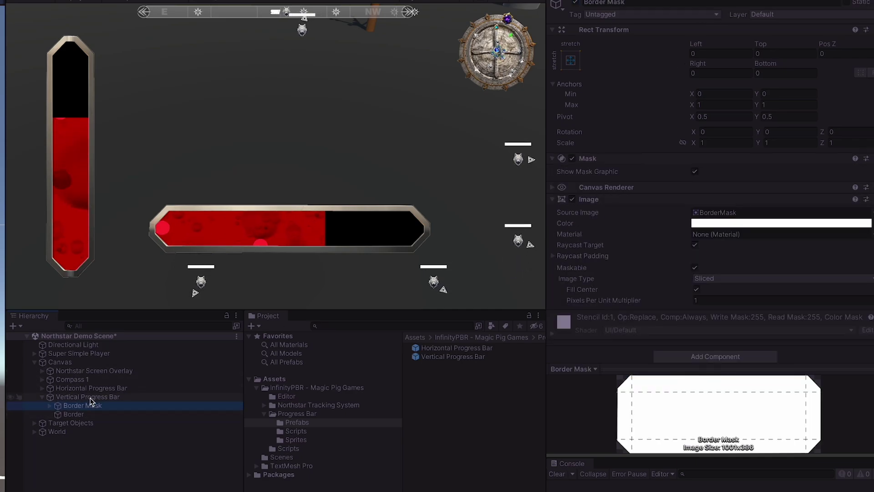
- Set Fill Background's Image colour to magenta D300FF, then select Fill Mask
left_click(47, 406)
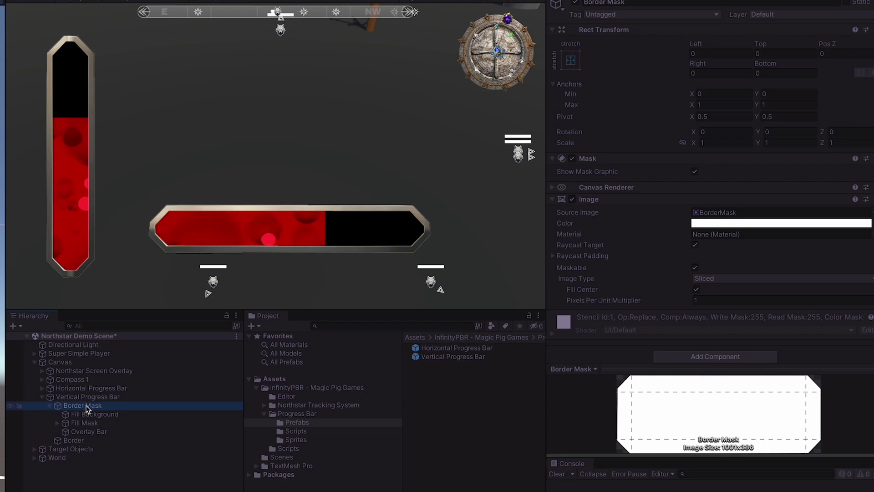
left_click(91, 414)
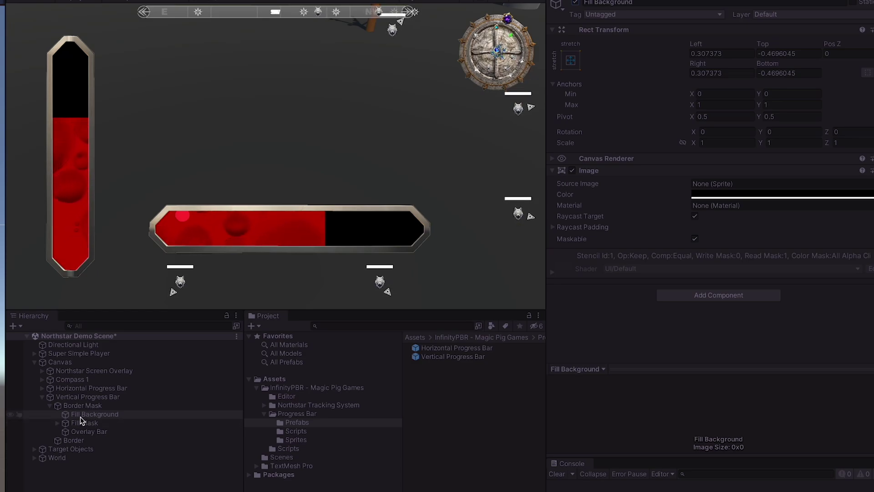
left_click(762, 195)
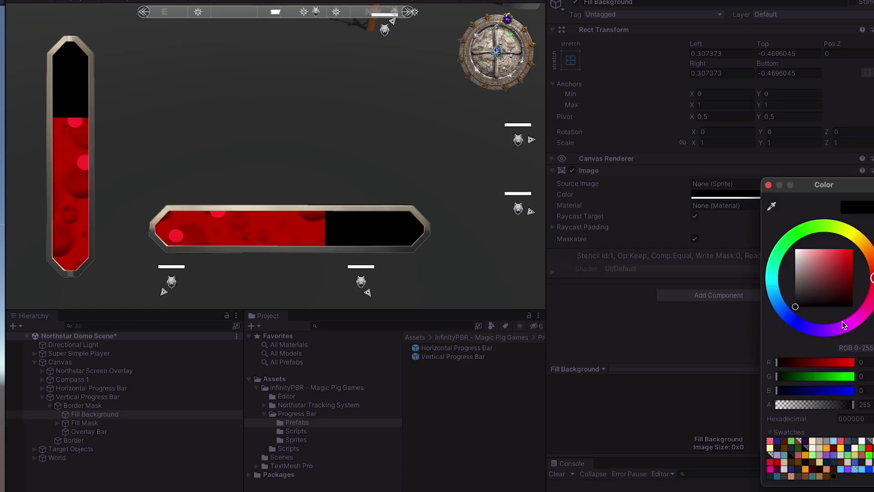
left_click_drag(841, 272, 853, 249)
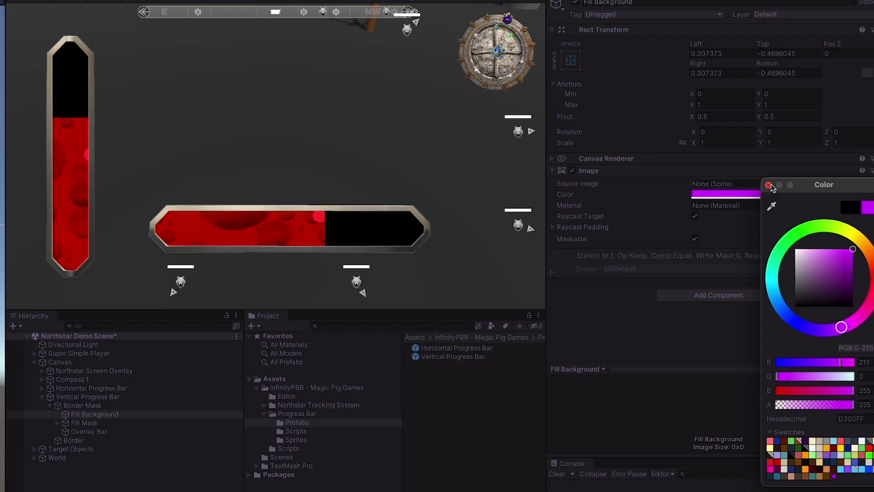
left_click(768, 185)
left_click(85, 422)
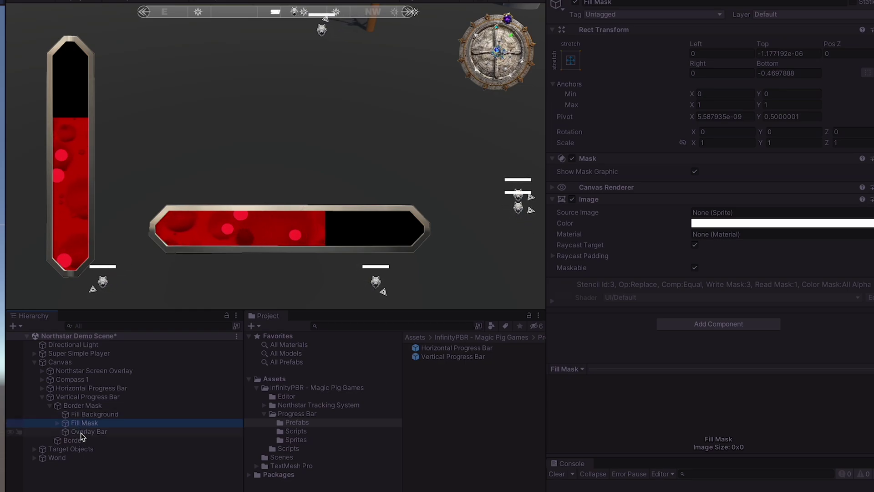
left_click(82, 434)
left_click(576, 3)
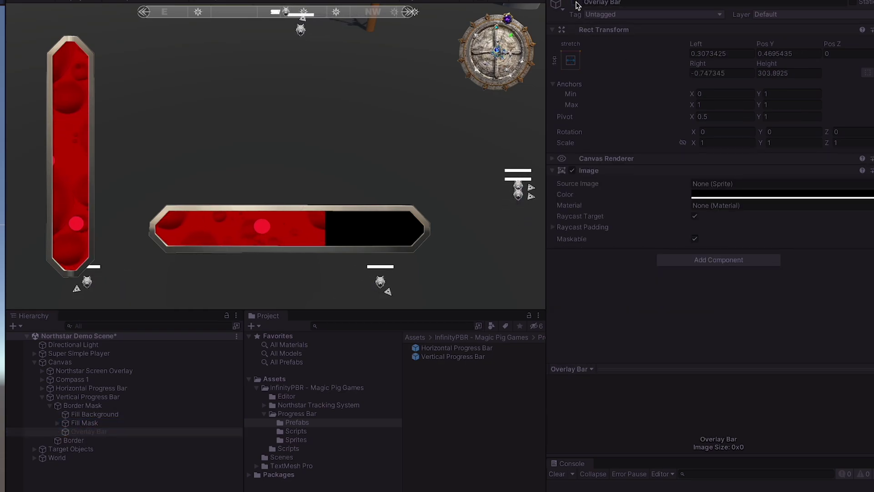
left_click(576, 4)
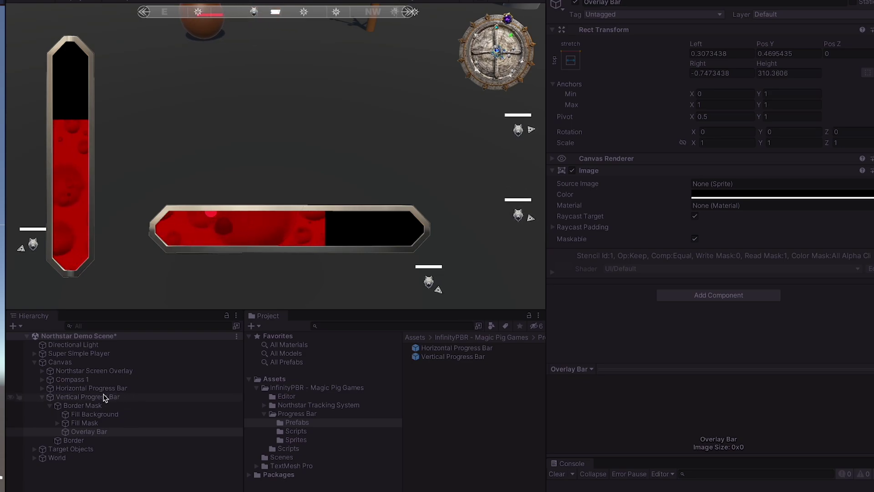
left_click(89, 430)
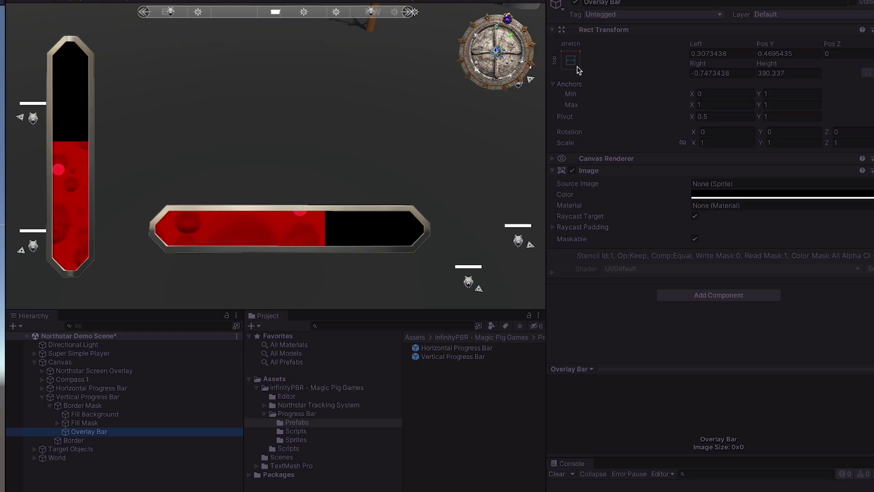
left_click(41, 387)
left_click(89, 422)
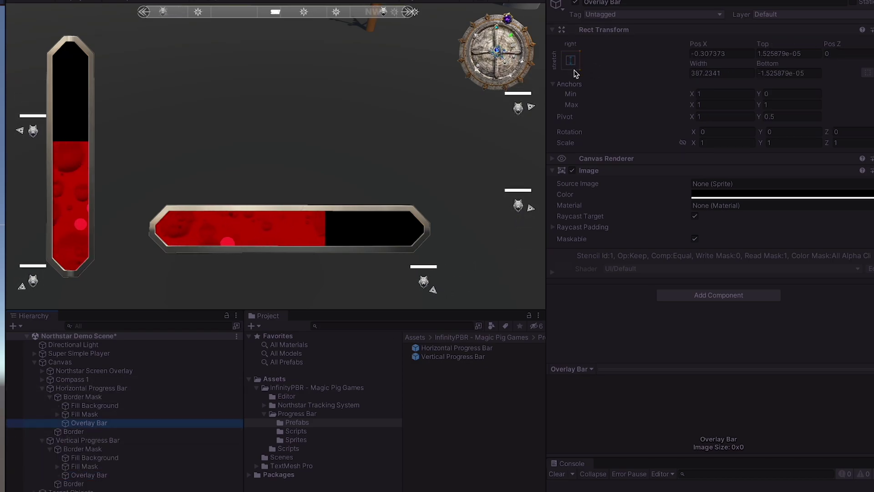
left_click(42, 388)
left_click(60, 423)
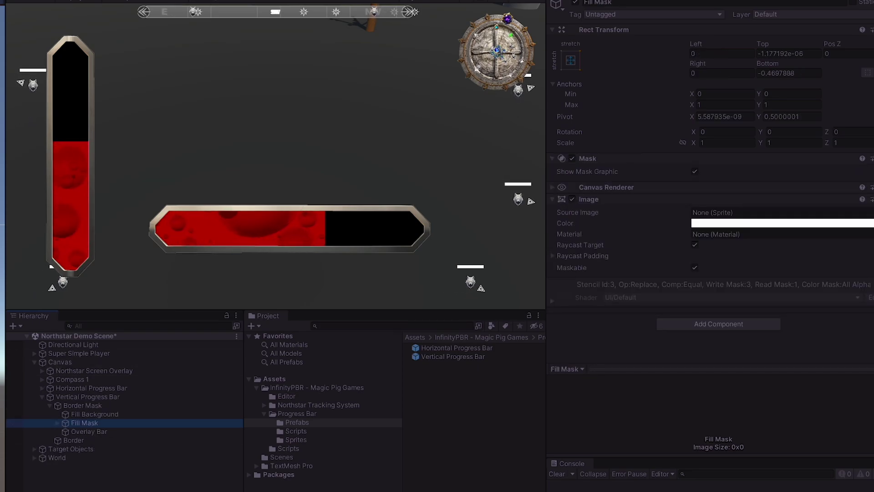
left_click(57, 423)
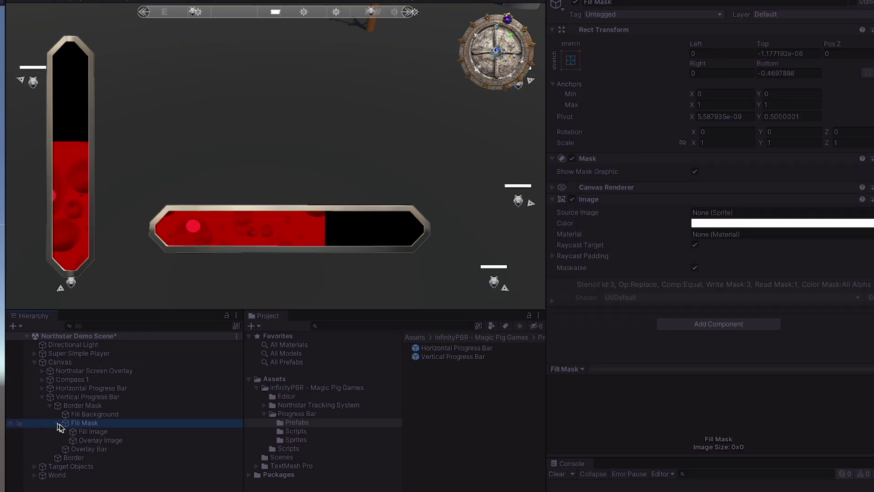
- Compare the Raw Image and Scrolling UVs settings of Fill Image and Overlay Image
left_click(93, 431)
left_click(118, 439)
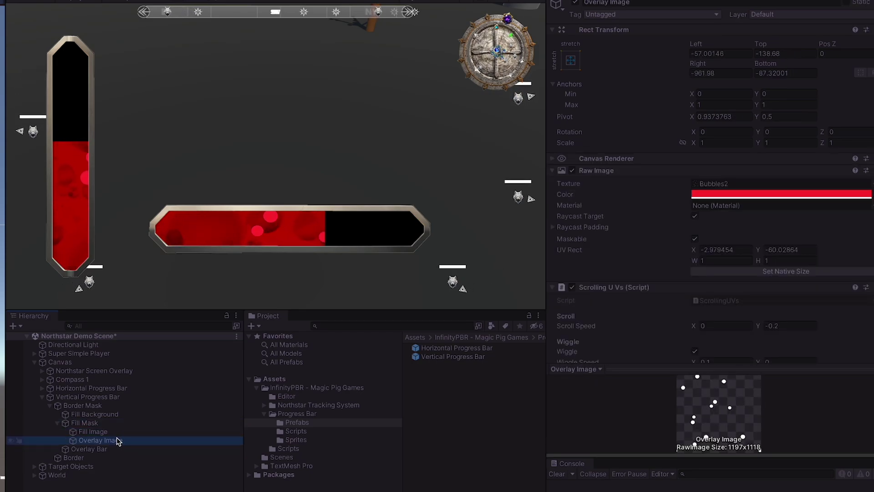
left_click(90, 431)
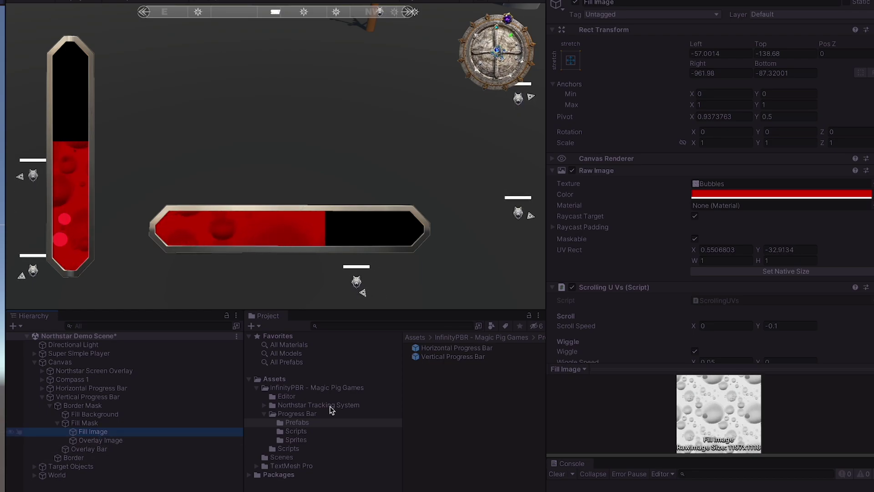
left_click(118, 441)
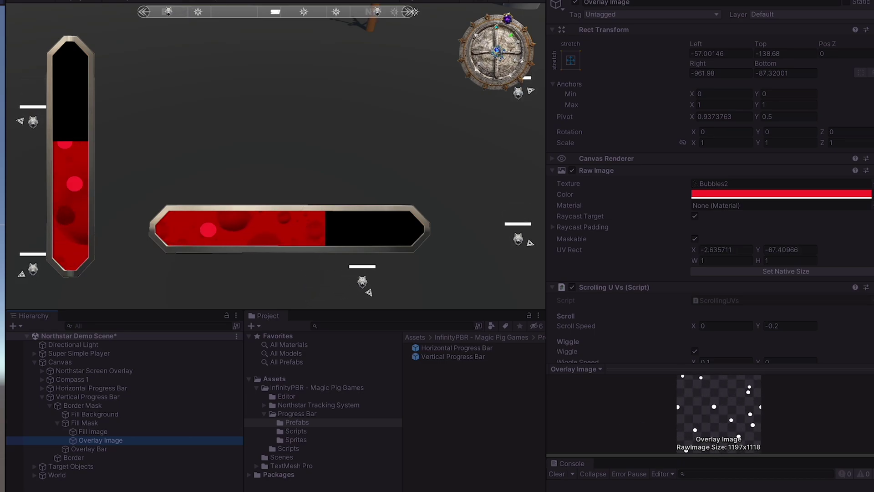
scroll(710, 318, "down", 3)
left_click(92, 431)
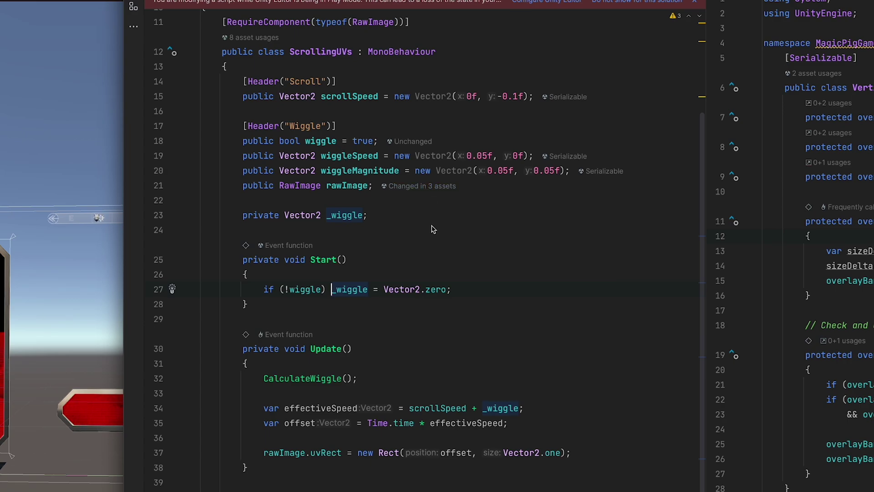
- Alt+Tab from the ScrollingUVs script back to the Unity editor
key("alt+Tab")
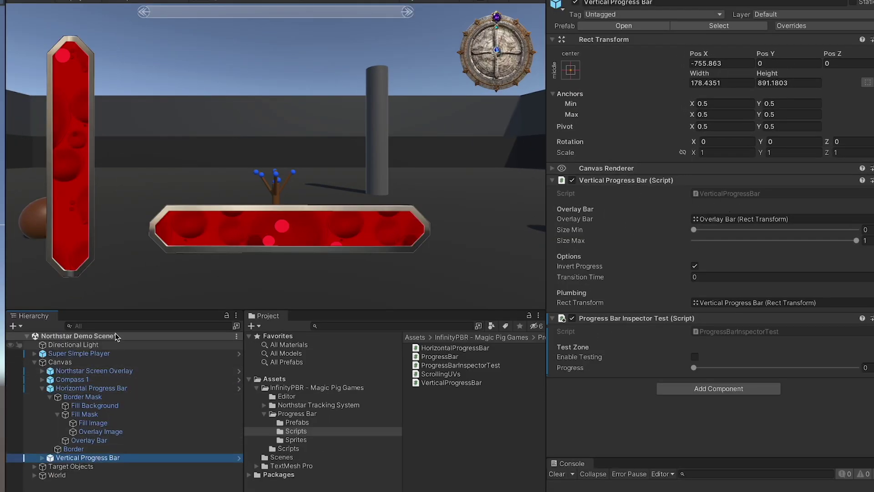
- Select the Horizontal Progress Bar, enter Play mode and enable progress testing
left_click(64, 389)
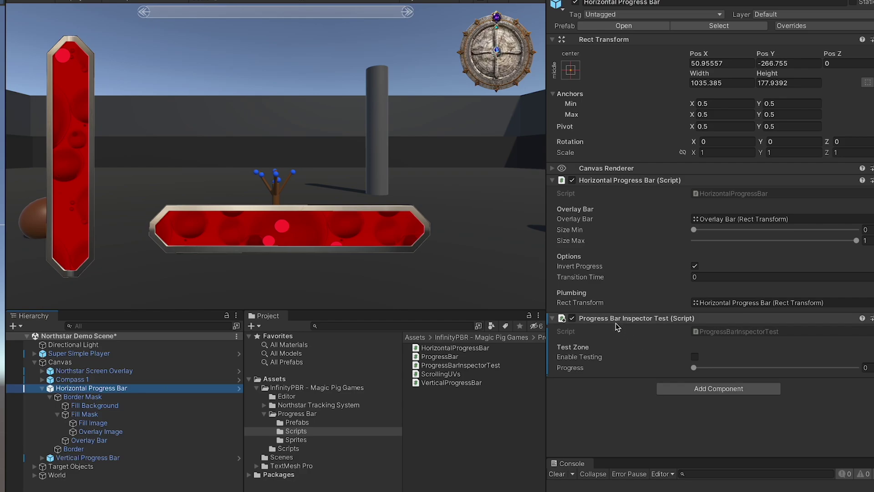
key("ctrl+p")
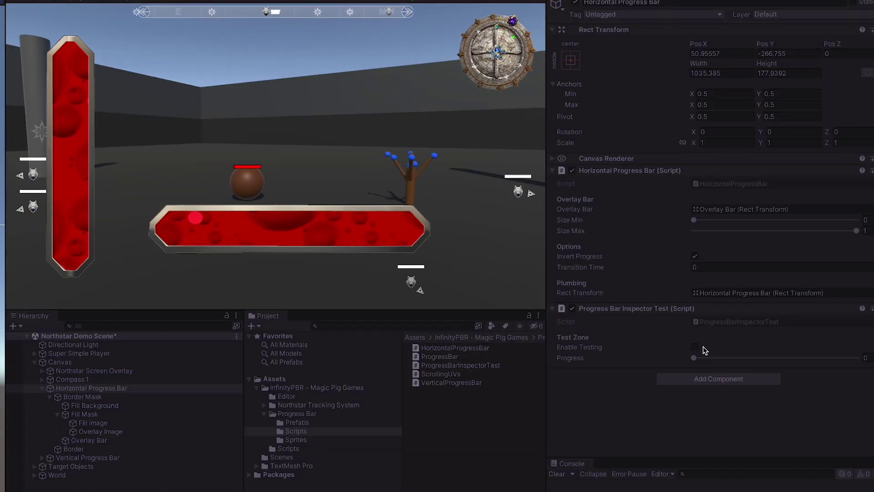
left_click(694, 347)
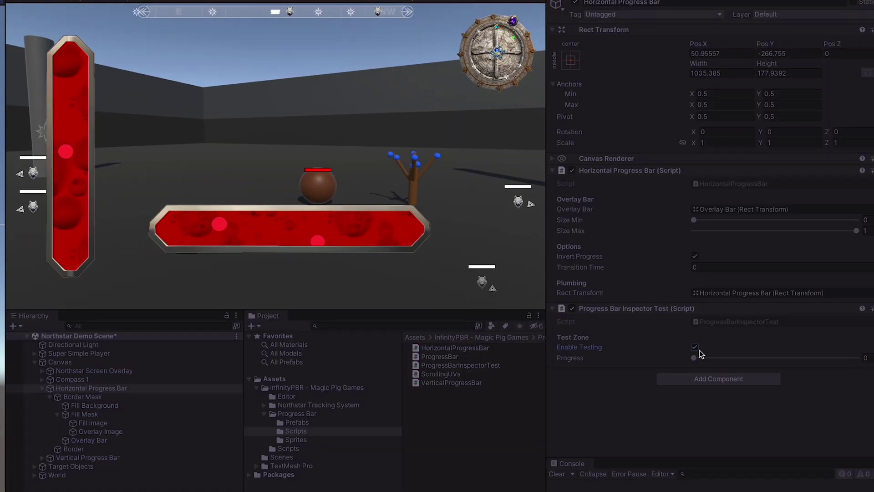
- Move the test Progress slider between about 0.1 and 0.9, watching the red fill change
left_click_drag(715, 357, 819, 357)
left_click(725, 358)
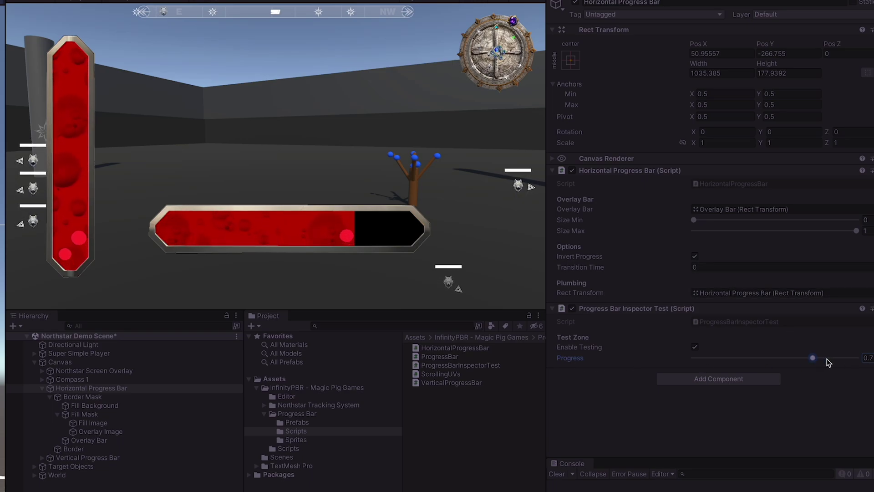
left_click_drag(843, 362, 804, 361)
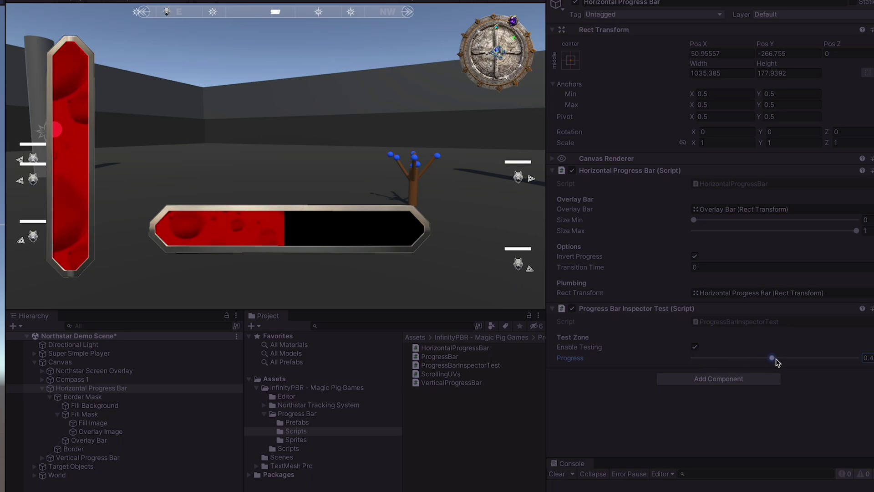
left_click_drag(814, 363, 831, 363)
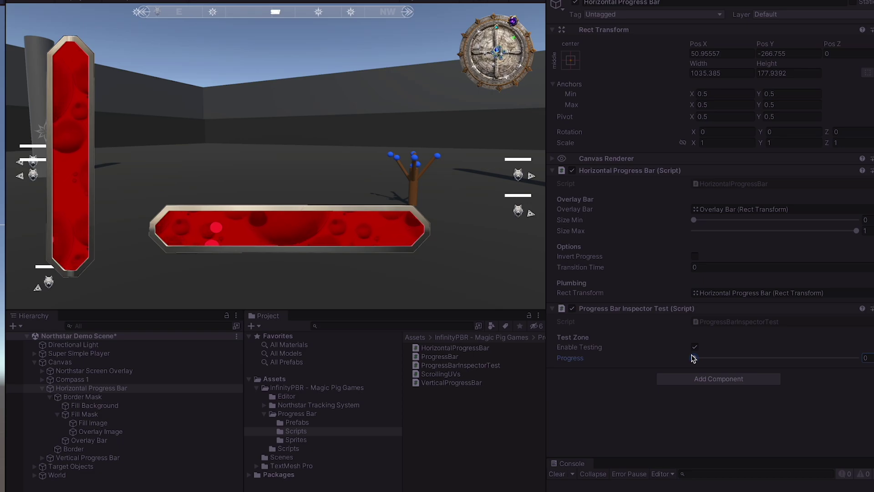
left_click_drag(831, 358, 803, 361)
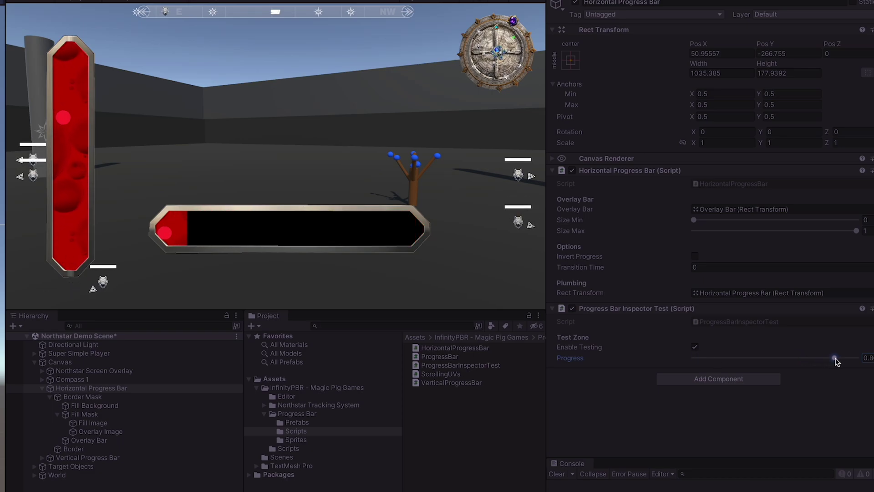
left_click_drag(836, 361, 731, 358)
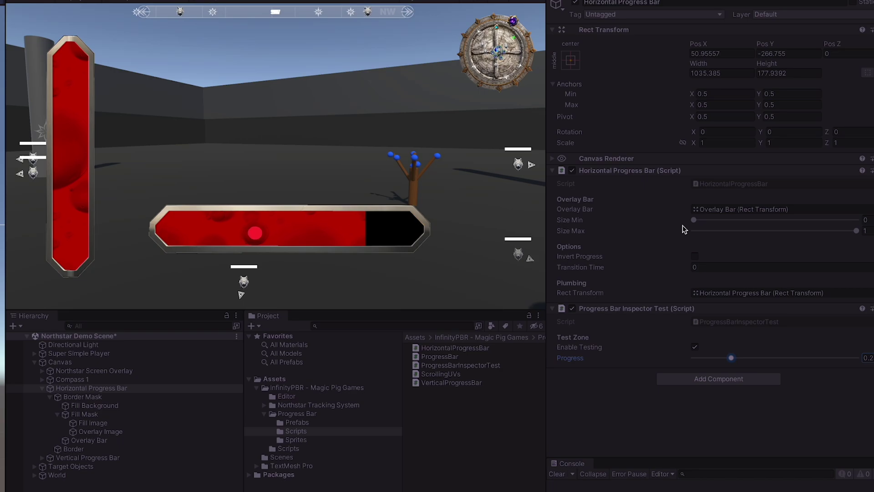
- Enable Invert Progress and set Transition Time to 1, then test the animated fill
left_click(694, 256)
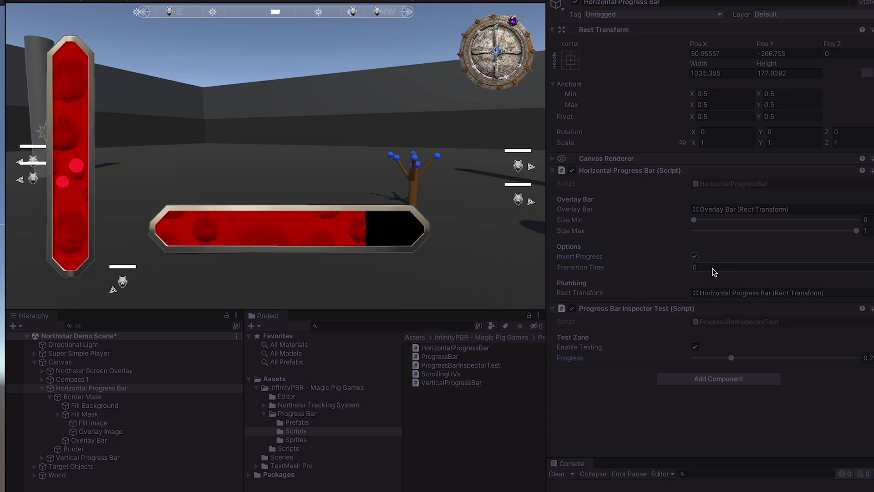
left_click_drag(731, 357, 717, 358)
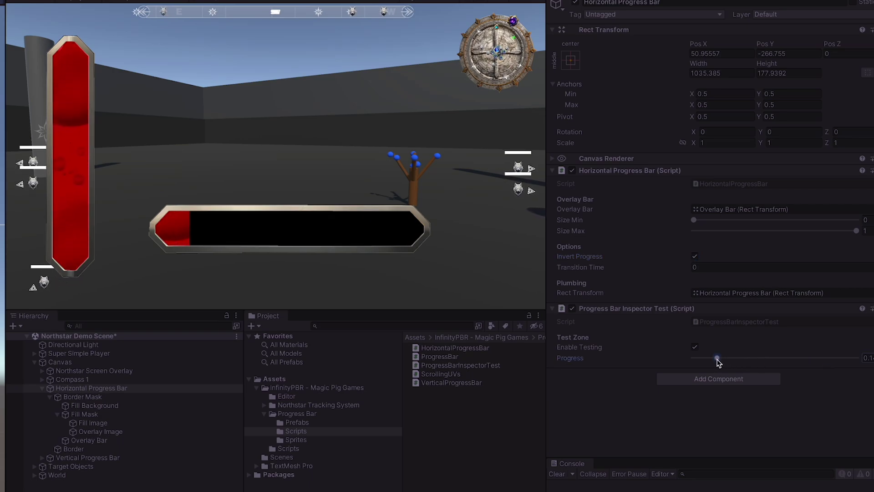
left_click(712, 267)
type("1")
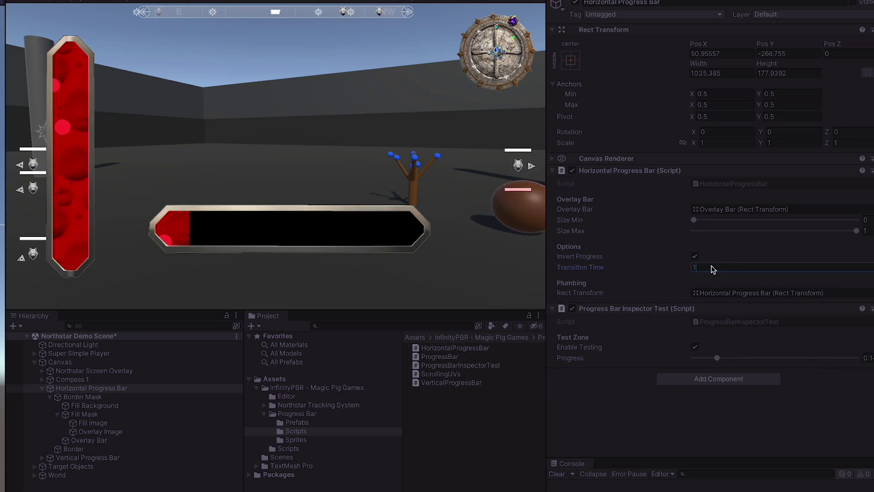
left_click(721, 359)
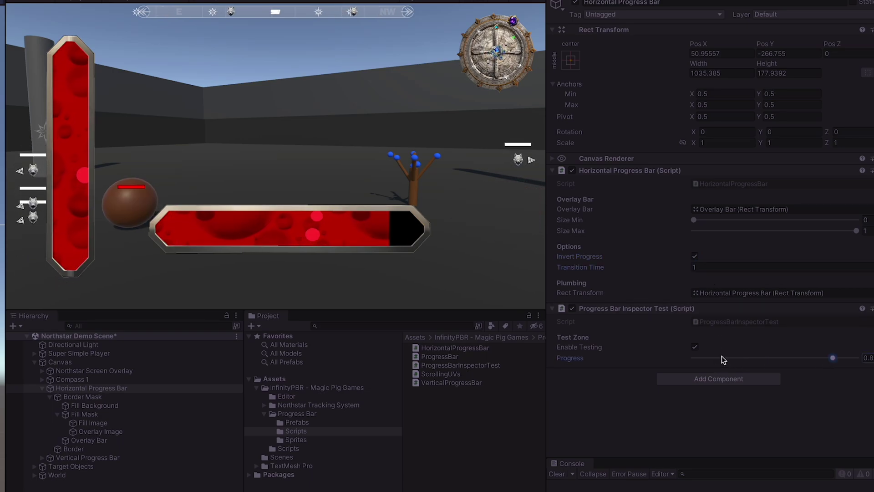
left_click(833, 359)
- Reset Transition Time to 0 and drag Progress to 0 to empty the bar
left_click(695, 268)
type("0")
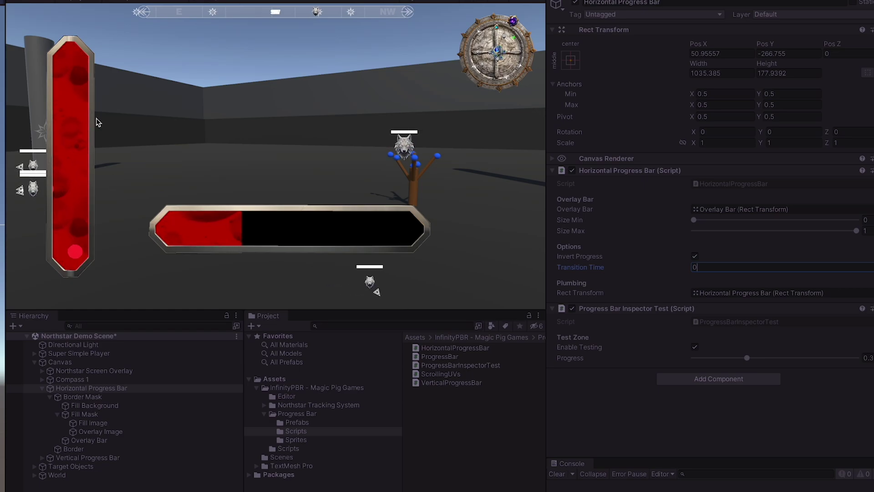
left_click_drag(747, 358, 698, 358)
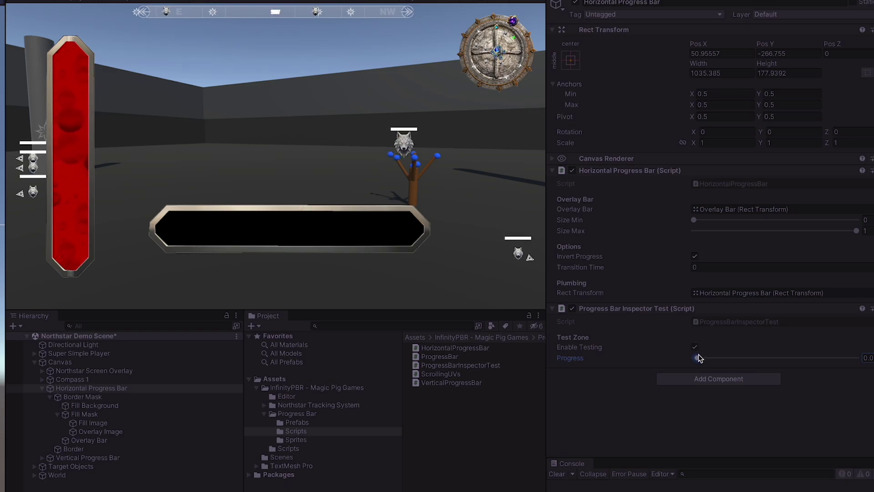
- Sweep Progress between 0 and 0.9, lower Size Max to 0.8, then push Progress to 1
left_click_drag(698, 358, 851, 358)
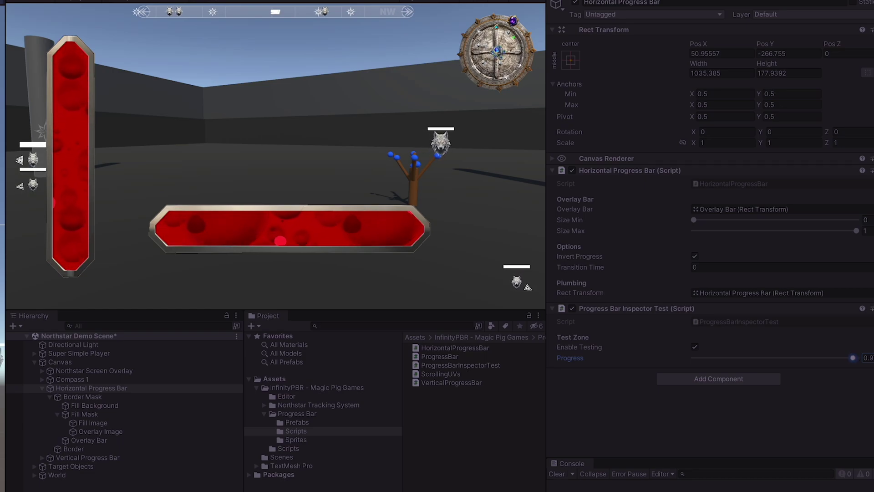
left_click_drag(853, 358, 692, 359)
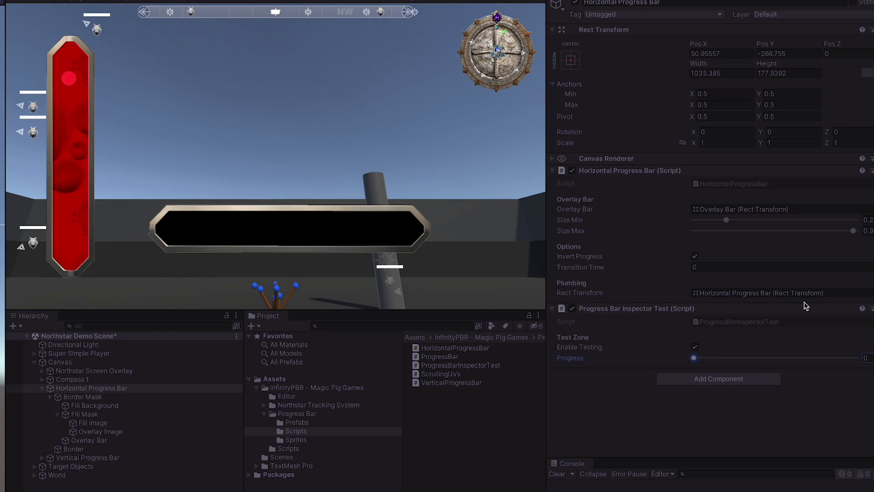
left_click(830, 231)
left_click_drag(693, 358, 856, 357)
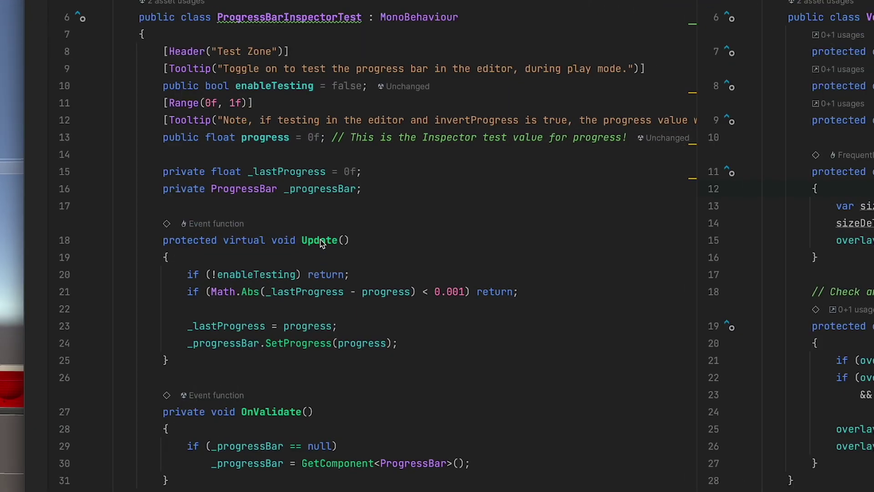
- Highlight each Update() line: enableTesting return, threshold check, last-progress store and SetProgress call
left_click_drag(188, 275, 391, 274)
left_click_drag(187, 291, 567, 296)
left_click_drag(188, 329, 337, 327)
left_click_drag(189, 343, 453, 346)
left_click(290, 355)
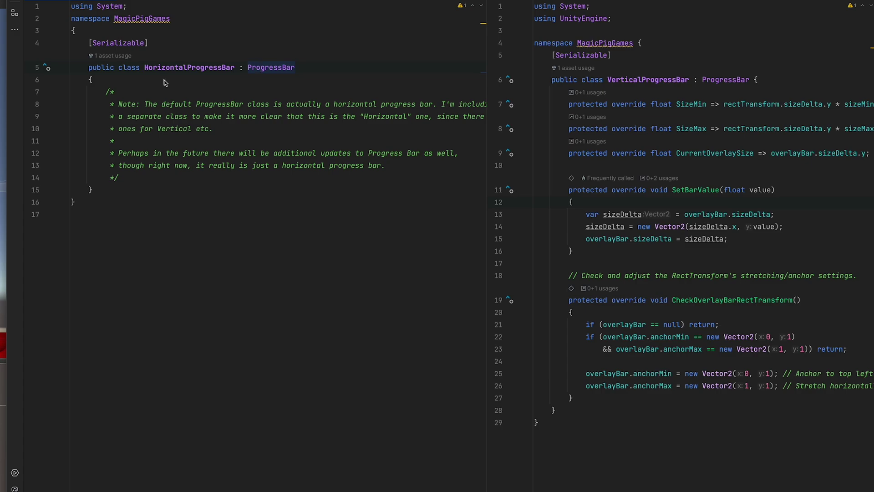
- Go to the ProgressBar declaration with Ctrl+B and scroll through its sizeMin, option and progress fields
key("ctrl+b")
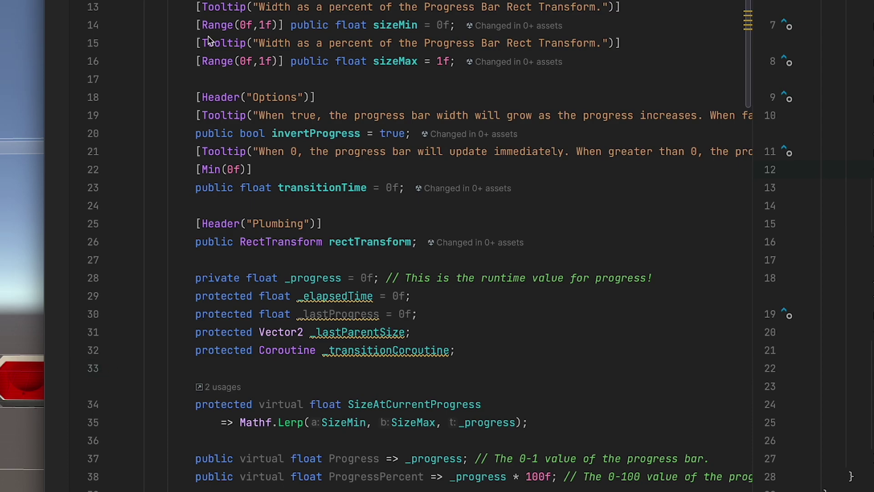
left_click(287, 27)
key("End")
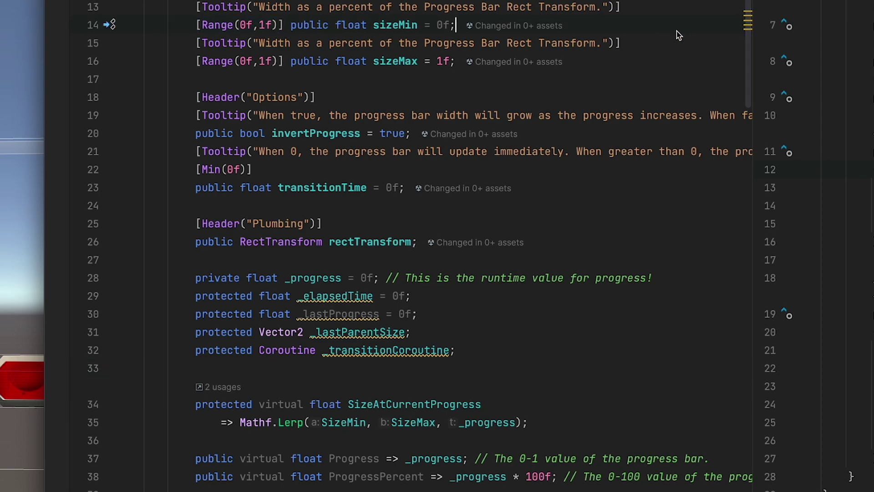
scroll(263, 169, "down", 5)
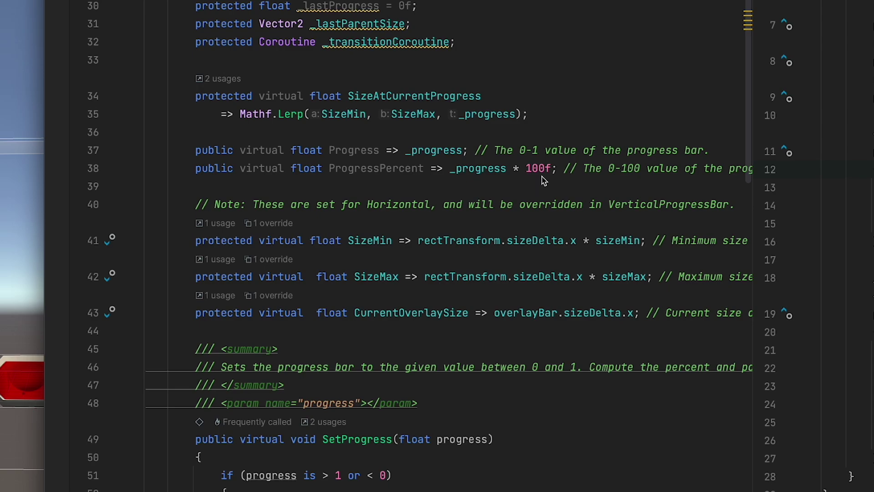
scroll(460, 182, "down", 6)
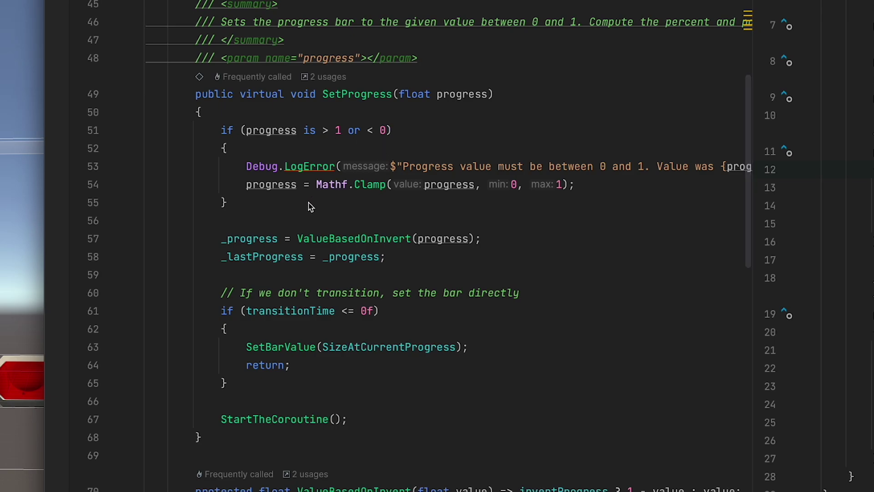
- Highlight the direct SetBarValue call in SetProgress
scroll(497, 182, "down", 2)
left_click(408, 176)
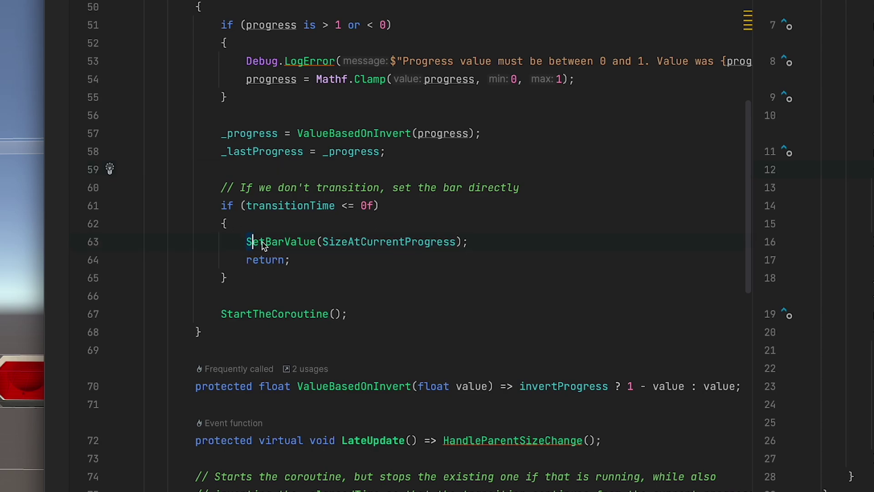
left_click_drag(246, 242, 523, 243)
key("Down")
- Highlight the running-coroutine check and elapsed-time inversion lines in StartTheCoroutine
scroll(402, 257, "down", 3)
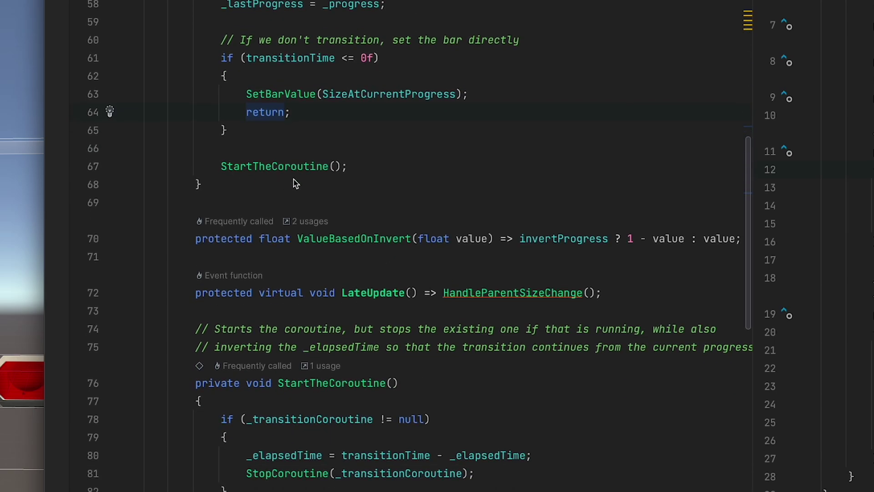
scroll(326, 172, "down", 5)
left_click_drag(221, 162, 456, 163)
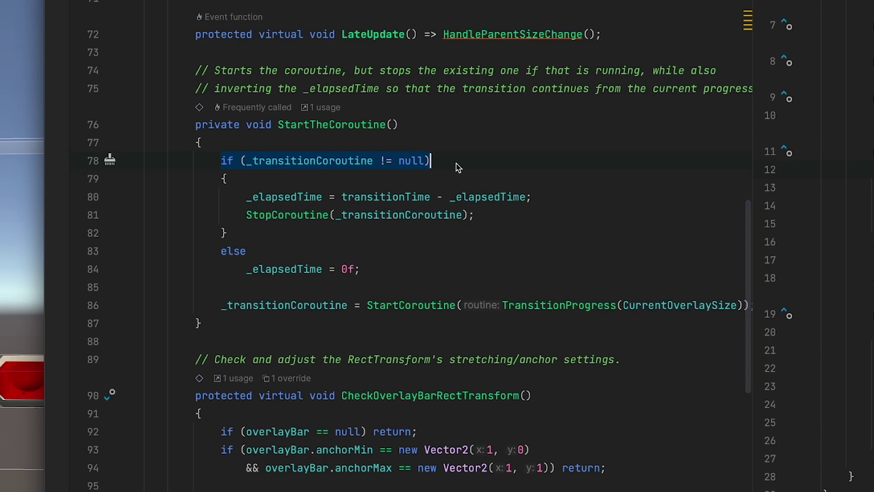
left_click_drag(247, 197, 564, 202)
left_click(369, 273)
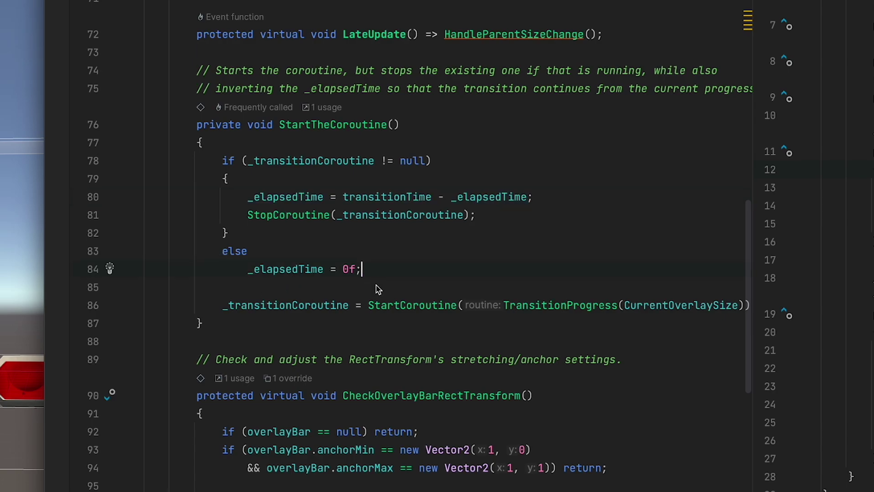
left_click(380, 286)
scroll(319, 317, "up", 3)
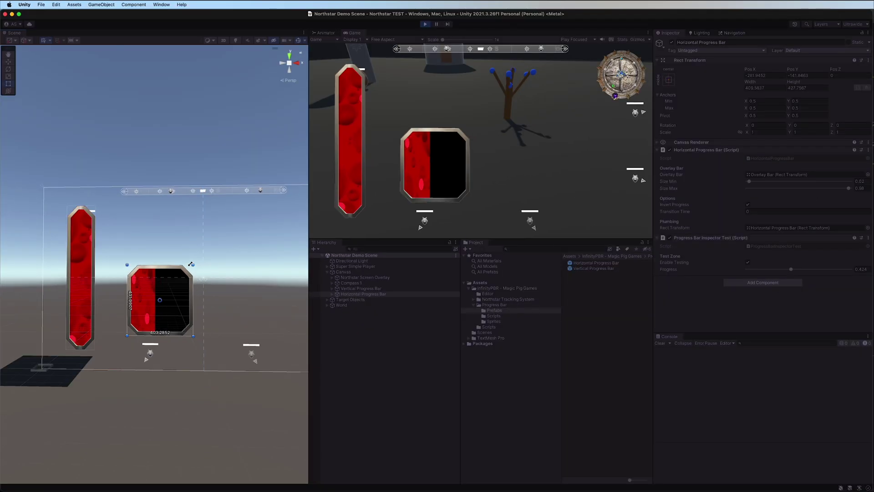
- Stretch the Horizontal Progress Bar's rectangle to roughly 1035 by 177 so the red fill spans it
left_click_drag(189, 267, 300, 308)
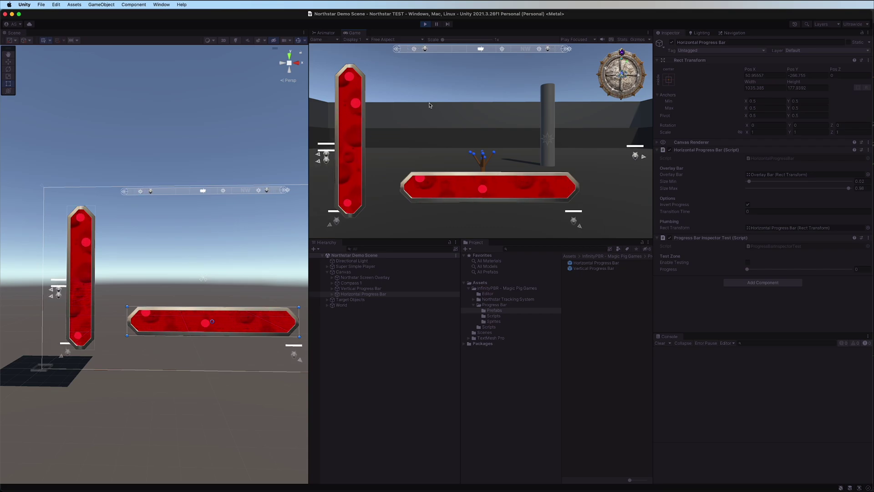
key("w")
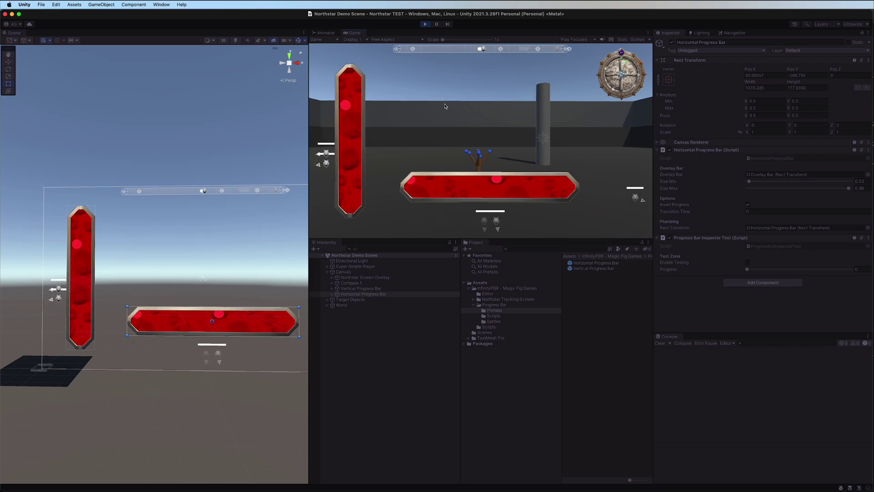
key("w")
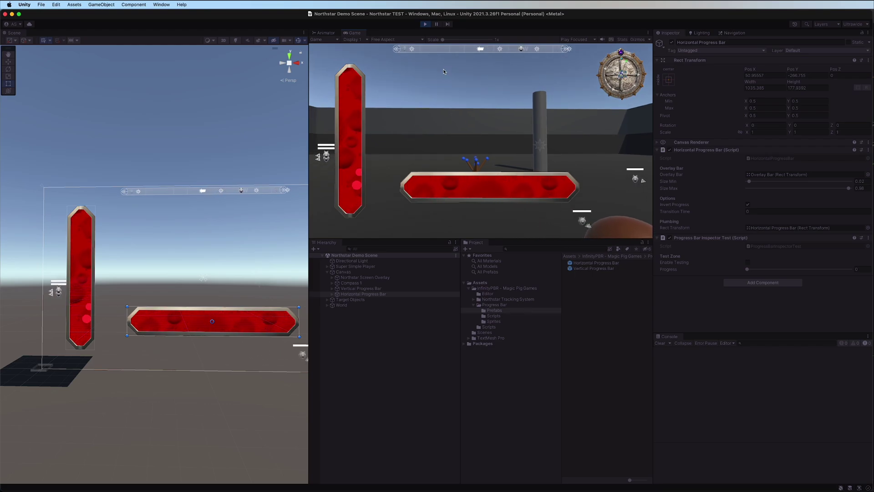